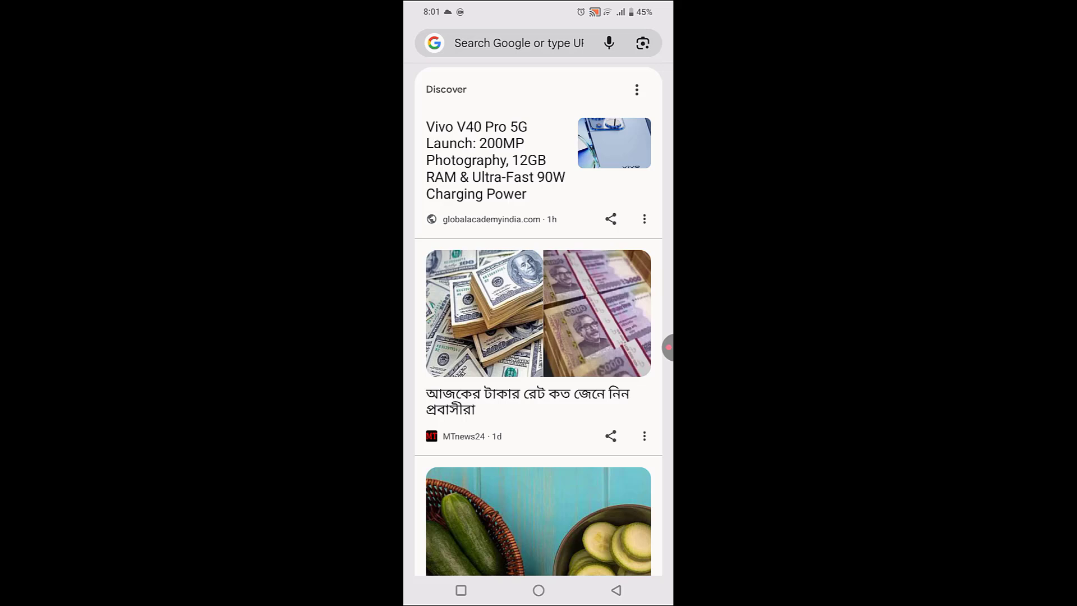
Go to 192.168.0.1 in Chrome to reach the Tenda admin page.
left_click(519, 43)
type("19")
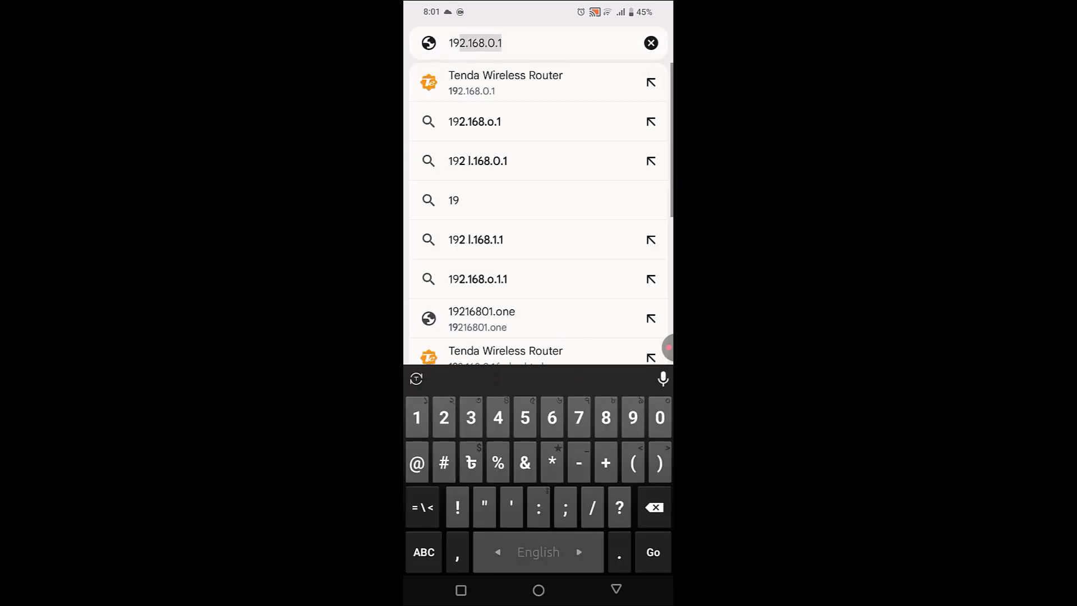
type("2.168.0.12.1")
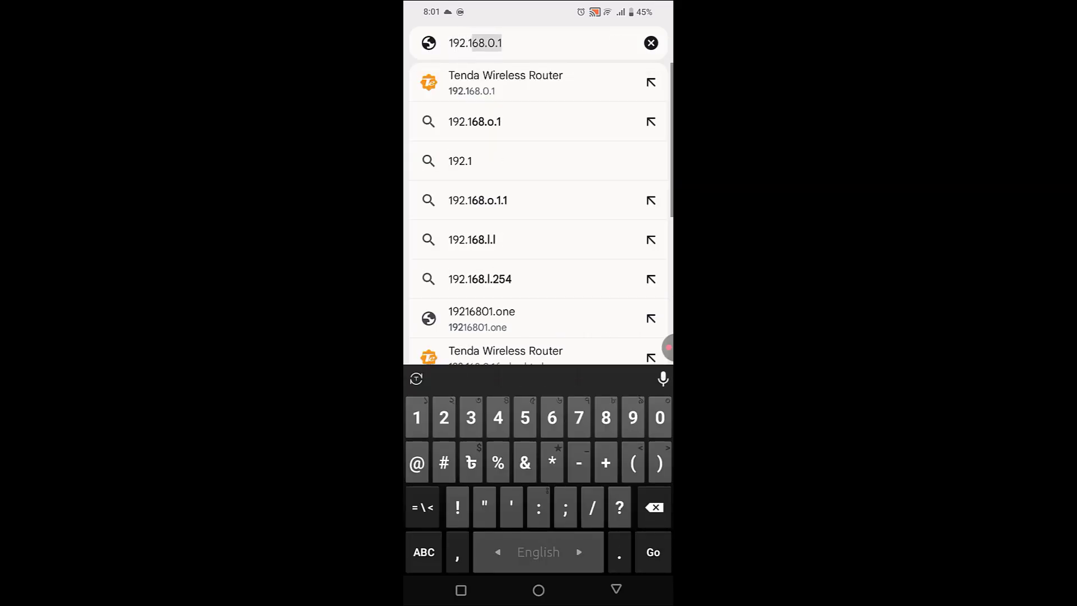
type("68")
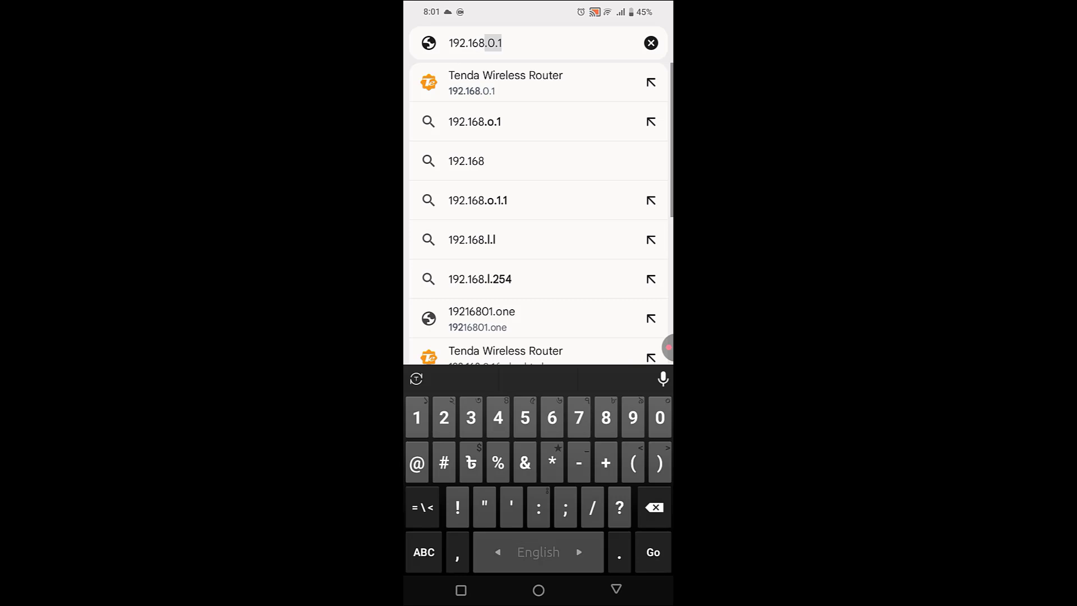
type(".0.1")
key("Return")
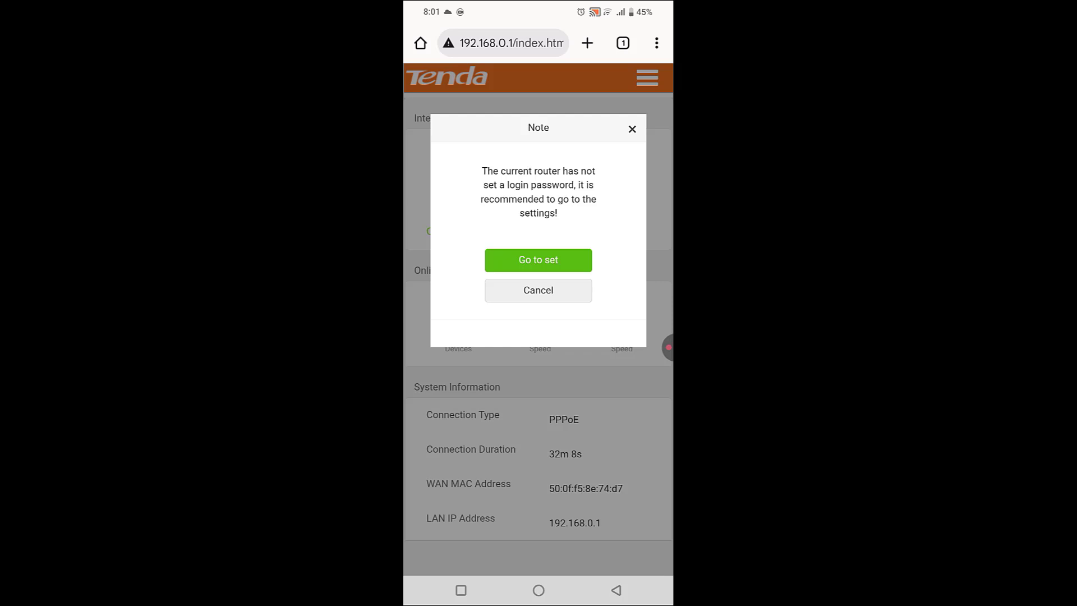
Enter and confirm a new router login password, declining Google's suggested password, and save it.
left_click(538, 259)
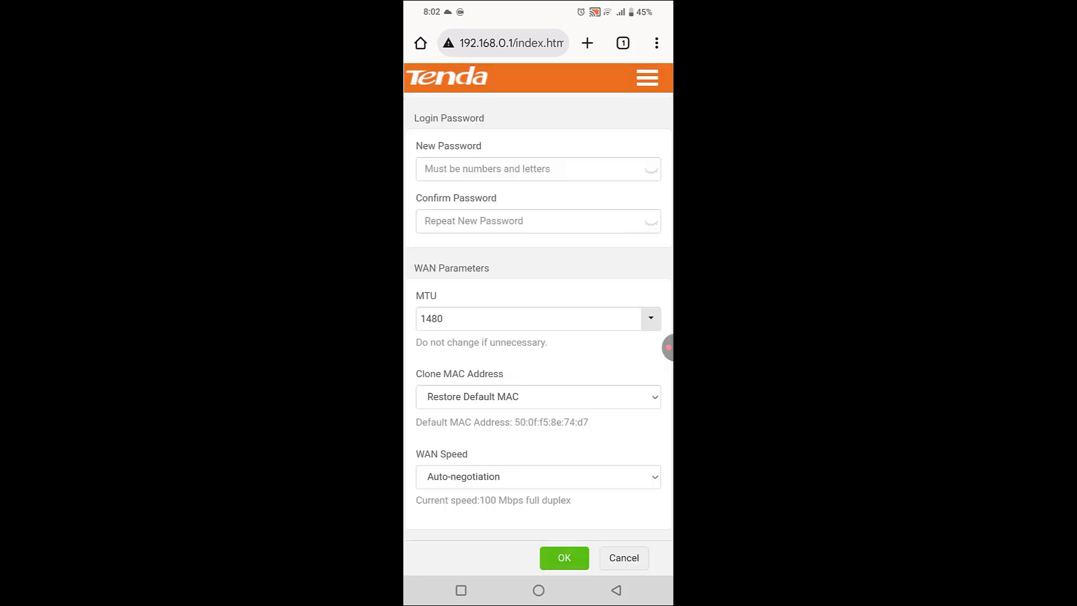
left_click(521, 169)
left_click(538, 543)
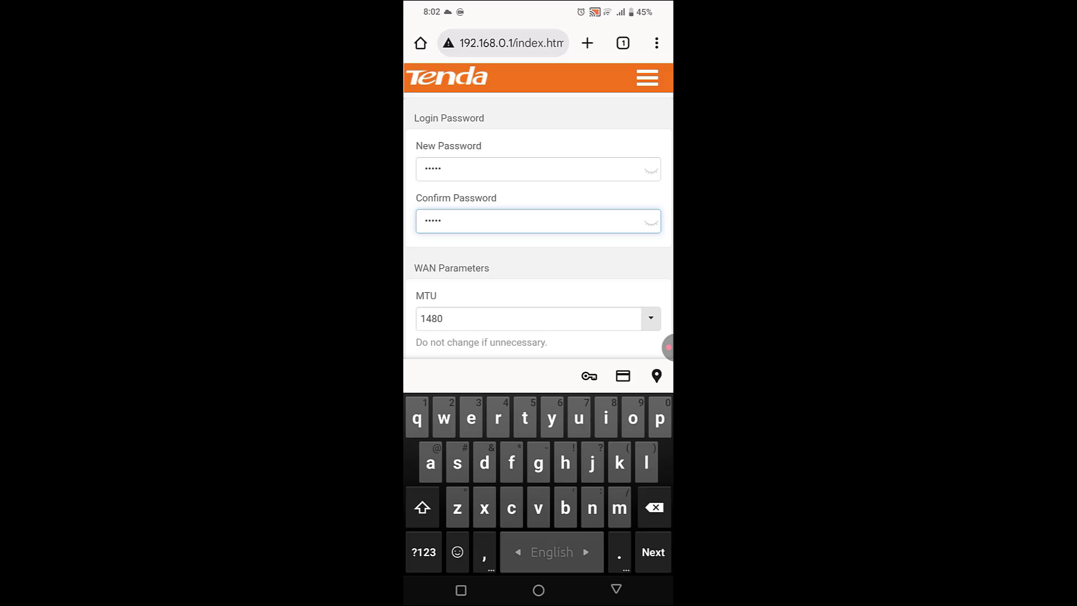
key("Tab")
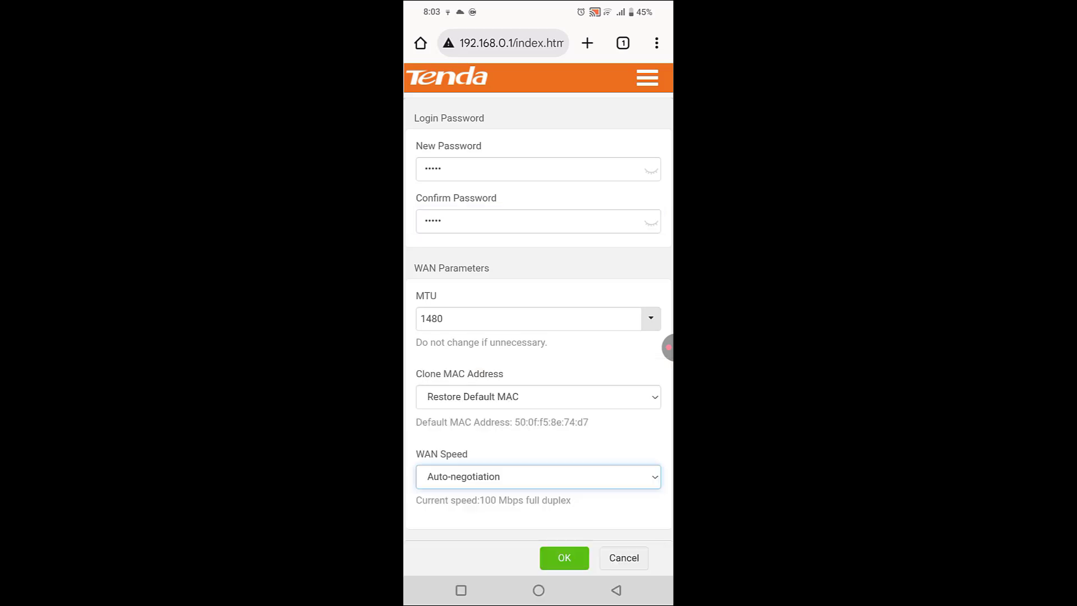
left_click(563, 557)
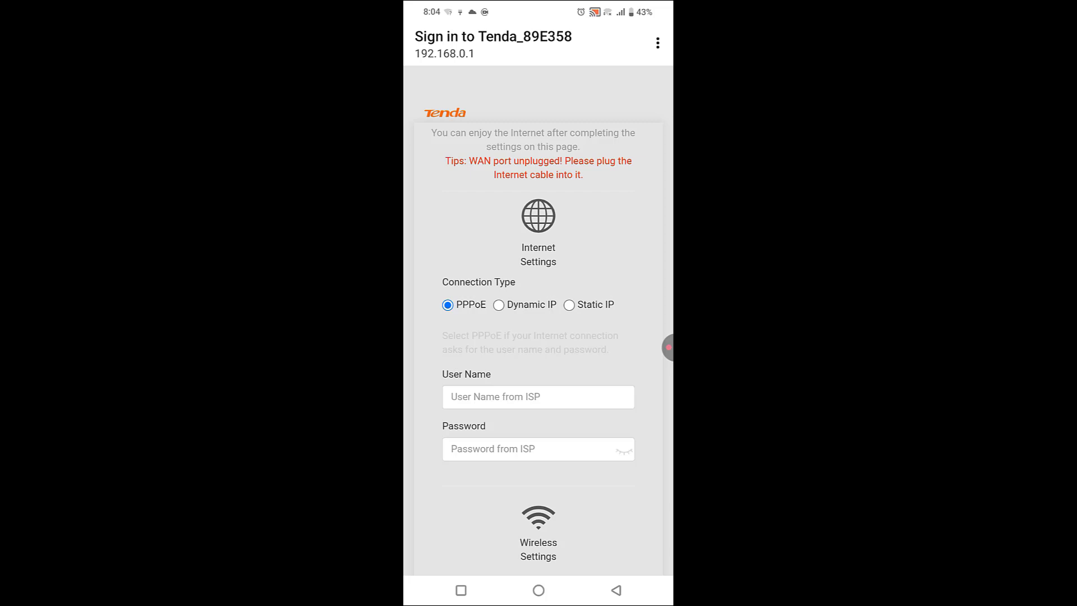
Enter a placeholder ISP user name in the quick setup form and submit it.
left_click(539, 396)
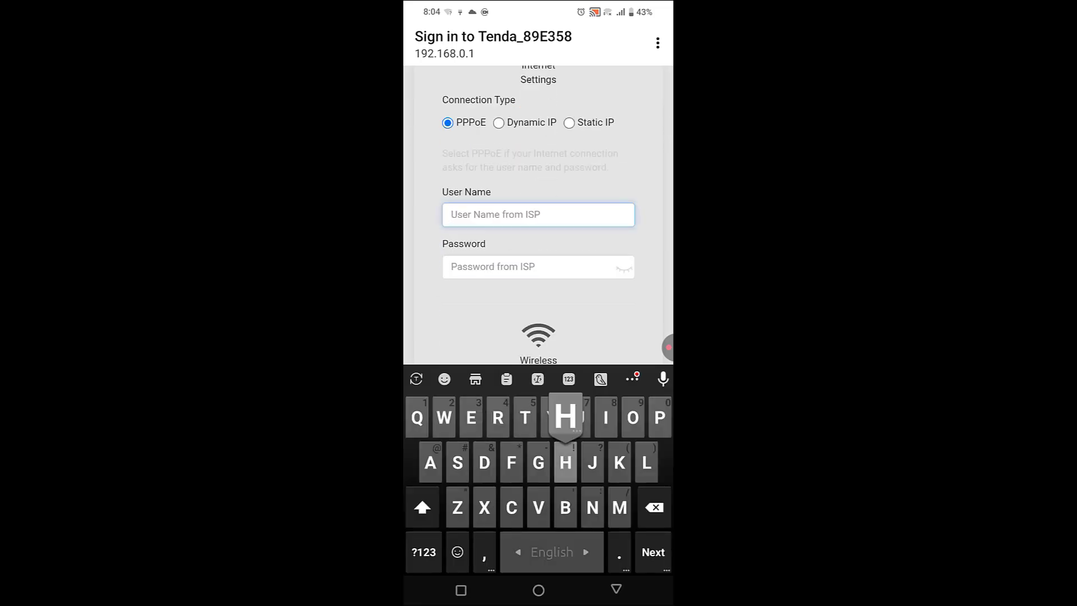
type("Hhhhh")
key("Escape")
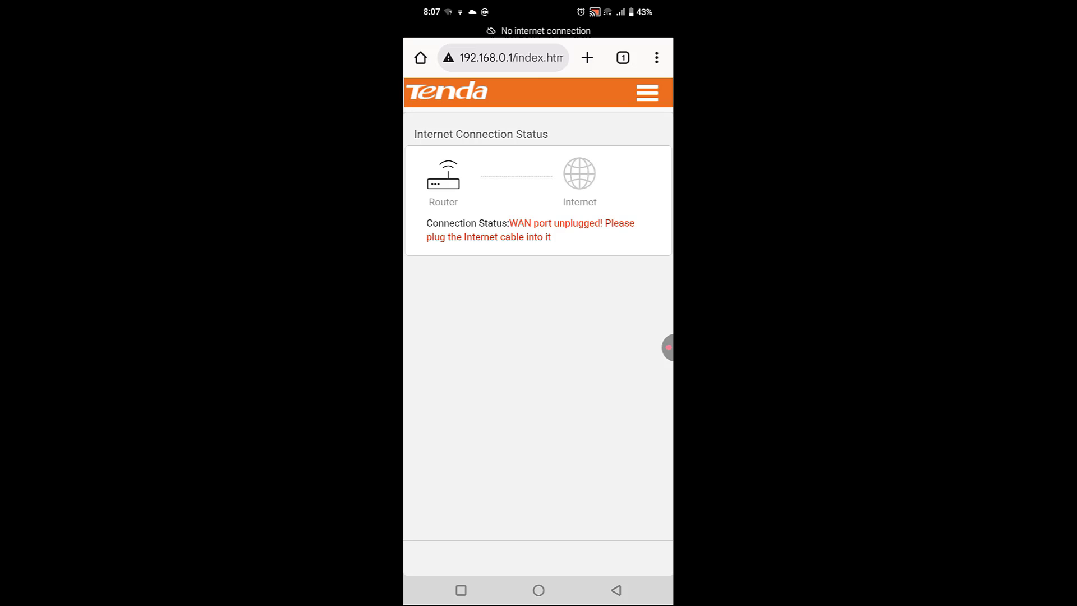
Choose Universal Repeater mode under the Wireless Repeating settings.
left_click(647, 93)
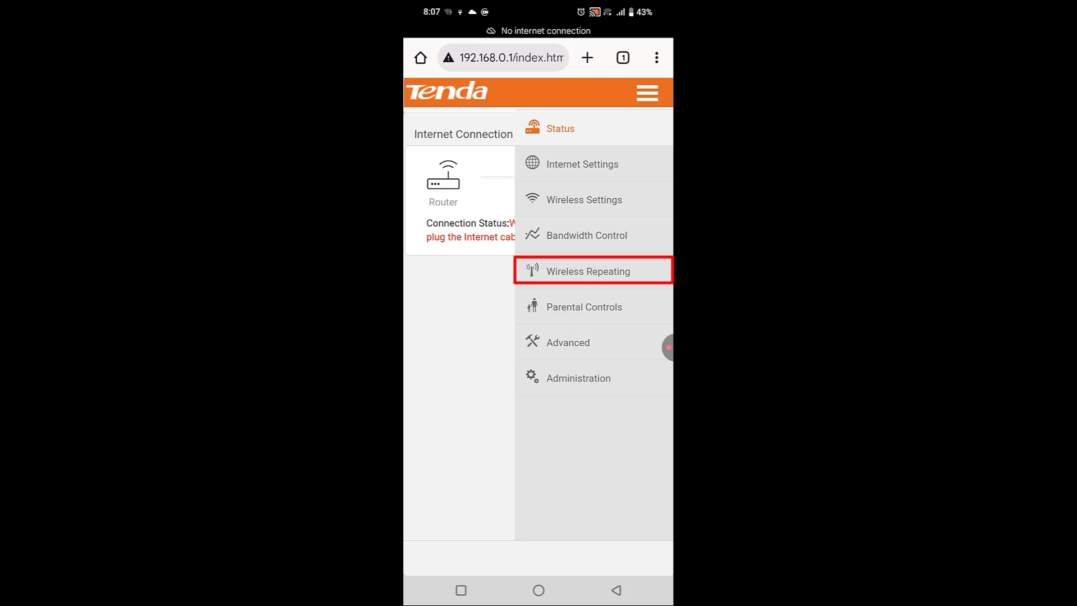
left_click(588, 271)
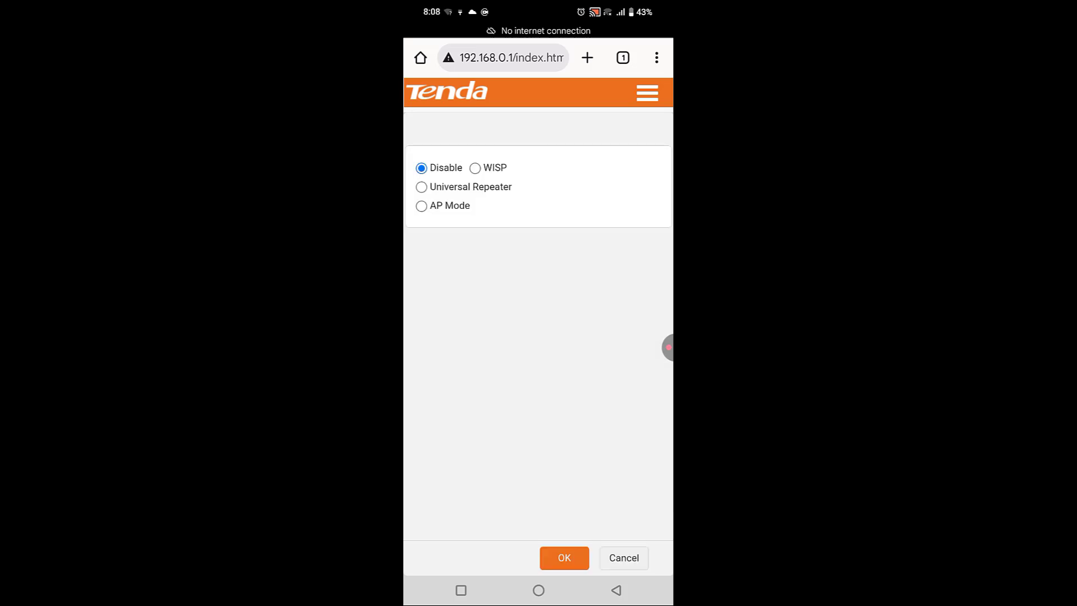
left_click(420, 187)
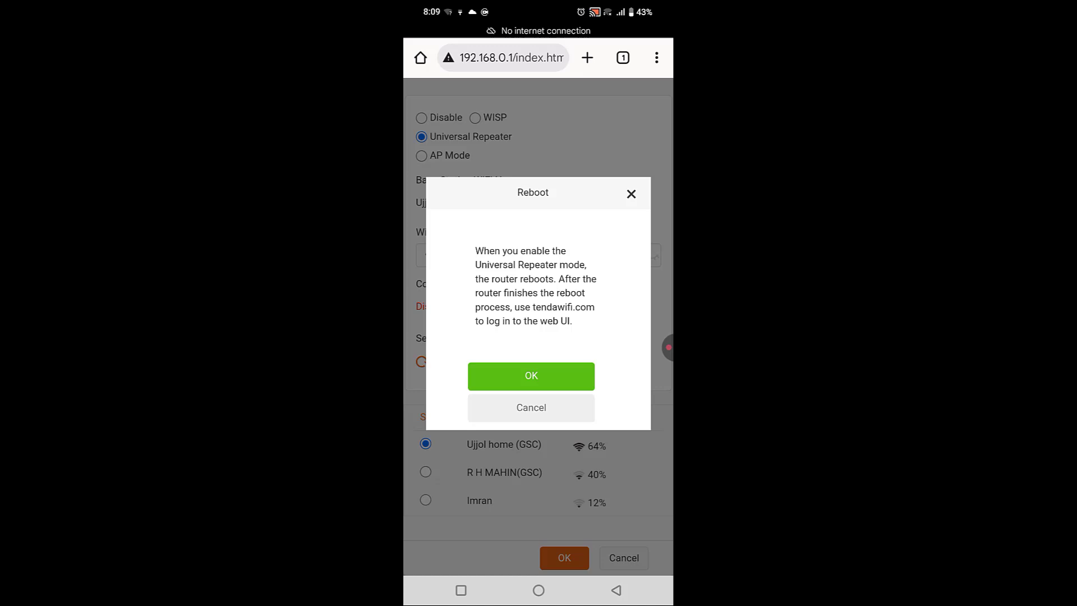
Confirm the reboot so the router restarts in Universal Repeater mode.
left_click(531, 376)
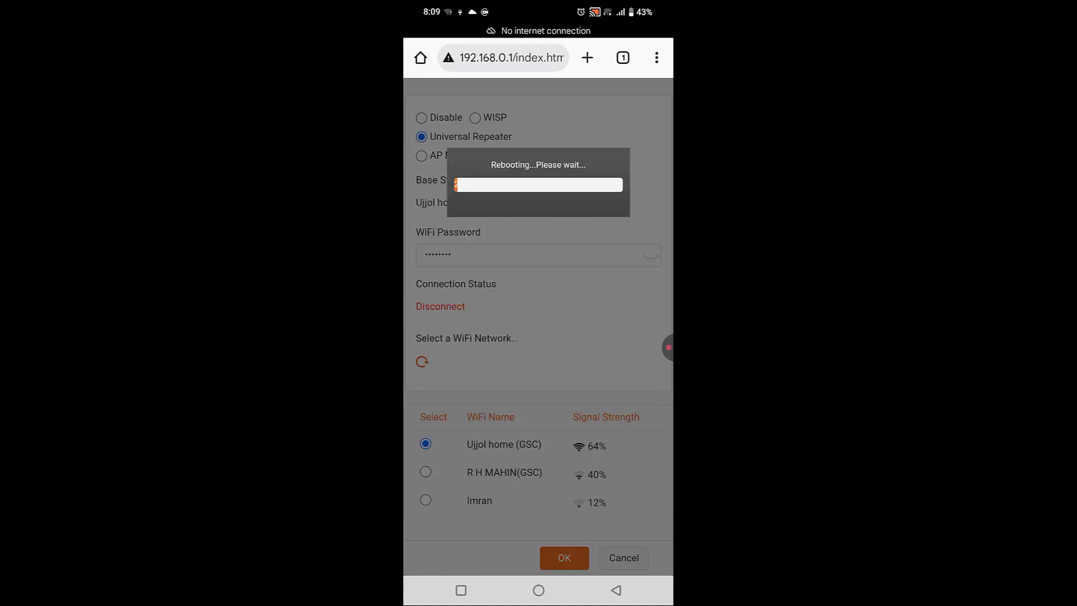